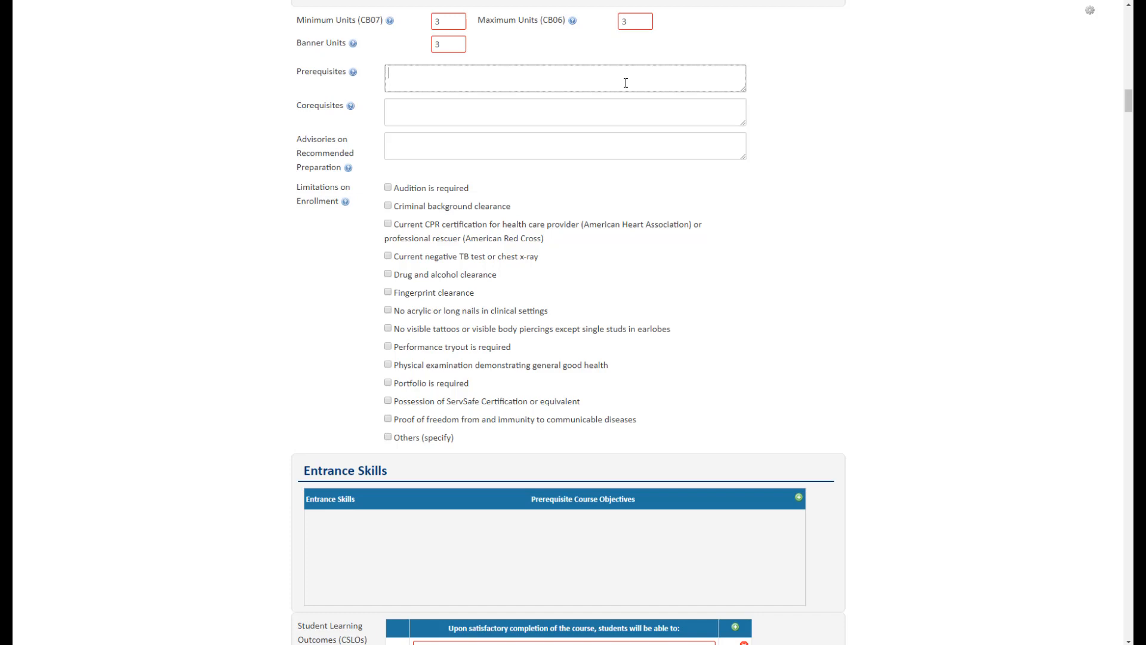
Step: Enter ENGL R101 as the course prerequisite
{"action": "type", "text": "ENGL R101"}
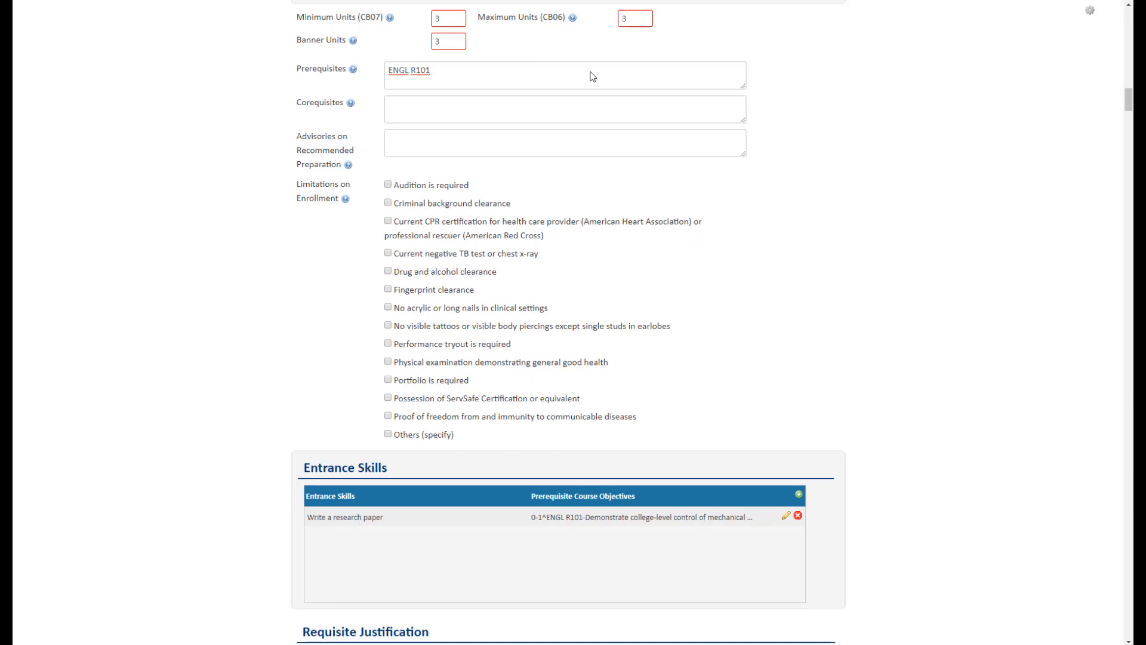
Step: Try extending the prerequisite with "and ENGL R102", replacing it with "or ENGL R102"
{"action": "left_click", "coordinate": [591, 71]}
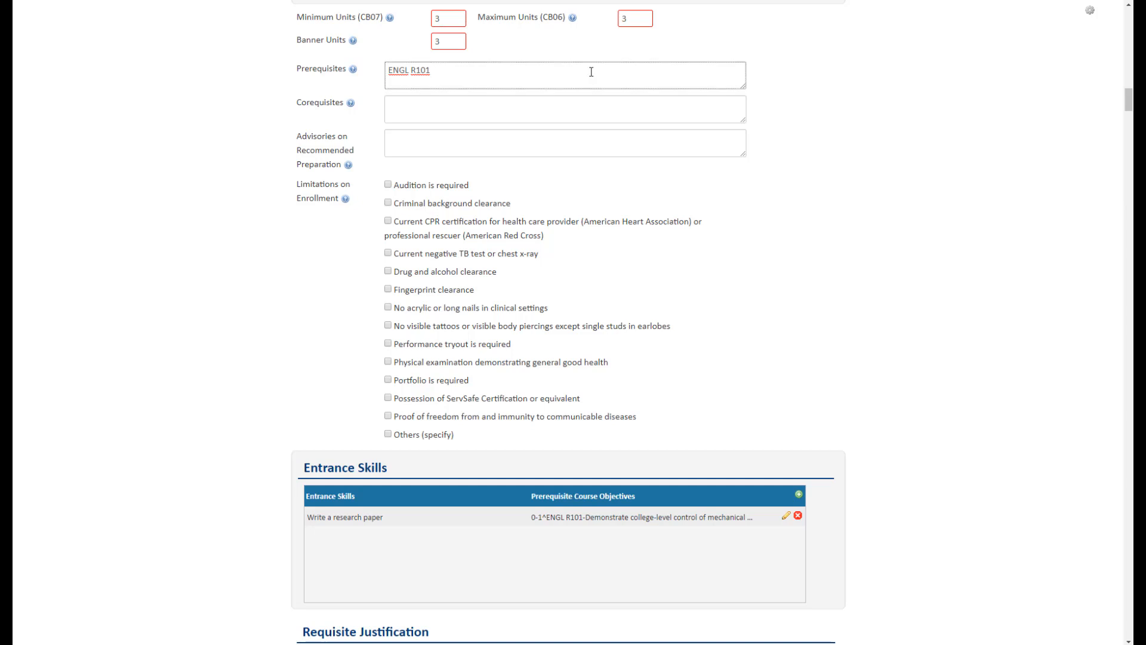
{"action": "type", "text": "and ENGL R102"}
{"action": "double_click", "coordinate": [441, 71]}
{"action": "key", "text": "BackSpace"}
{"action": "type", "text": "or ENGL R102"}
Step: Try the Others (specify) option under Limitations on Enrollment, and clear it again
{"action": "left_click", "coordinate": [673, 101]}
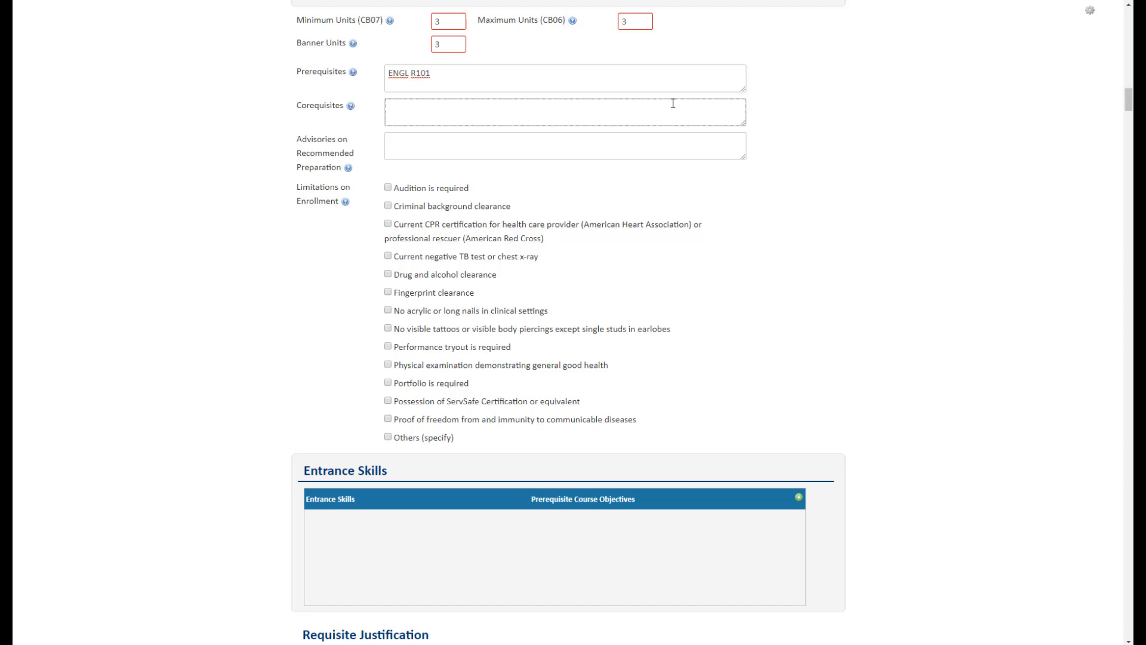
{"action": "left_click", "coordinate": [542, 129]}
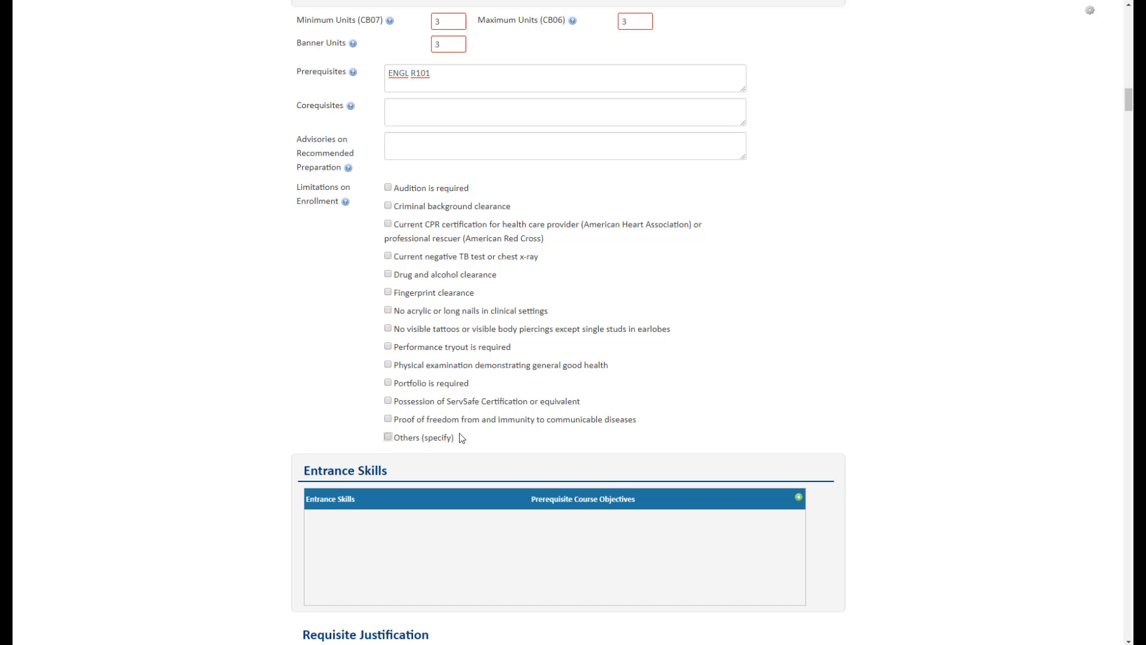
{"action": "left_click", "coordinate": [457, 437]}
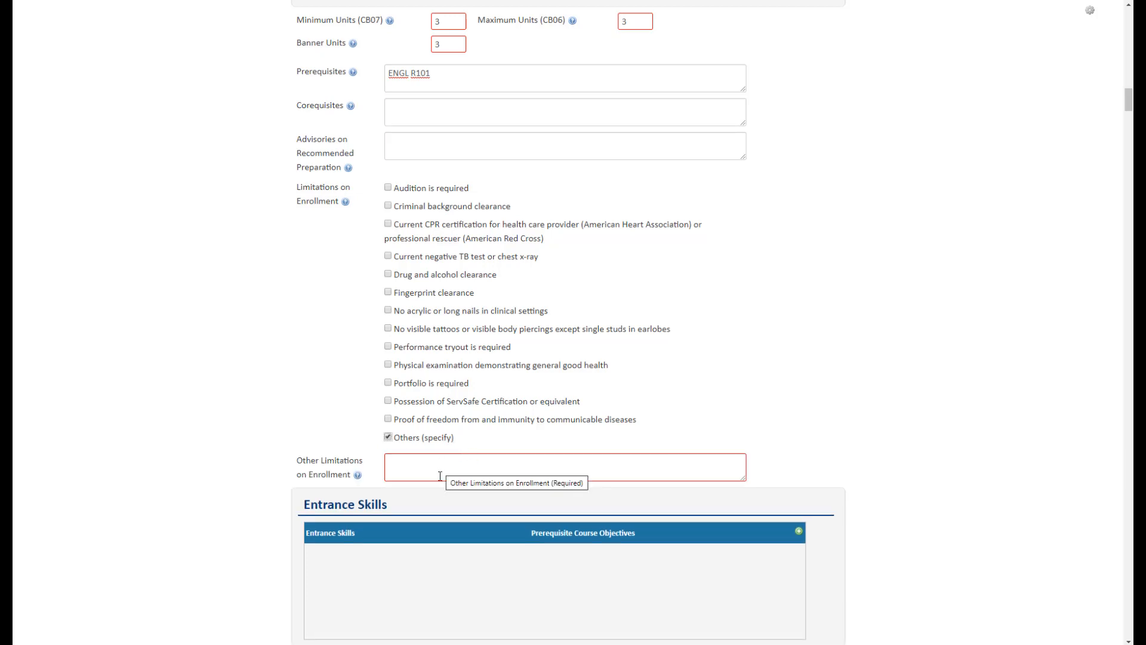
{"action": "left_click", "coordinate": [378, 442]}
Step: Add the entrance skill "Write a research paper", linked to the ENGL R101 objectives on mechanical elements of writing and on researching a topic, and save it
{"action": "scroll", "coordinate": [404, 419], "scroll_direction": "down", "scroll_amount": 5}
{"action": "left_click", "coordinate": [866, 290]}
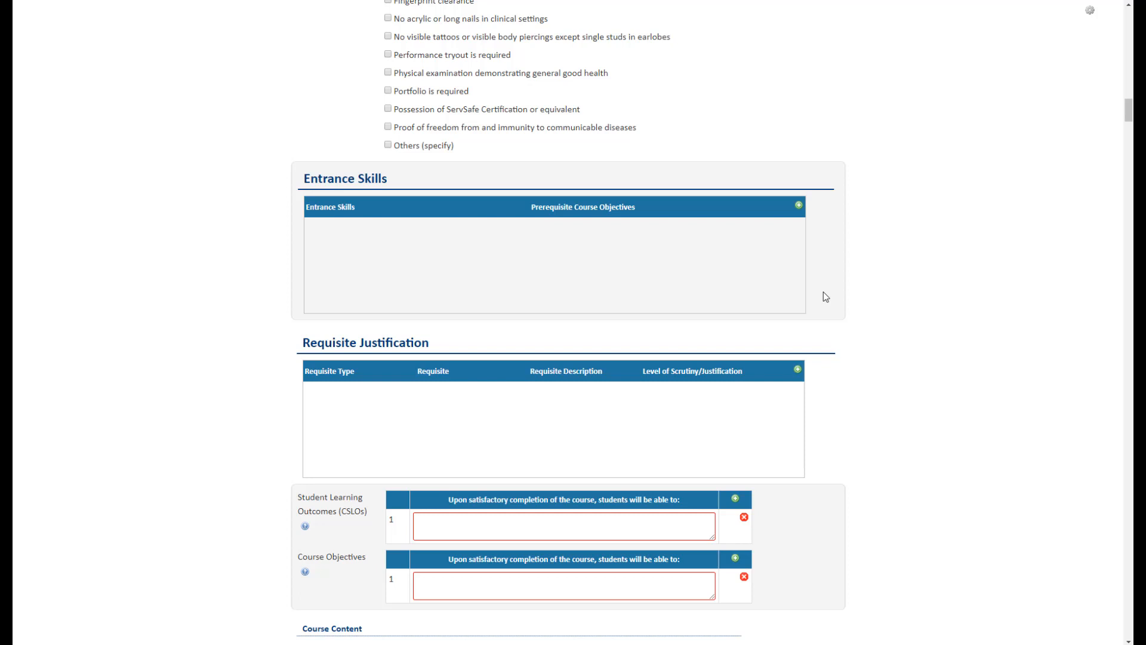
{"action": "left_click", "coordinate": [798, 206]}
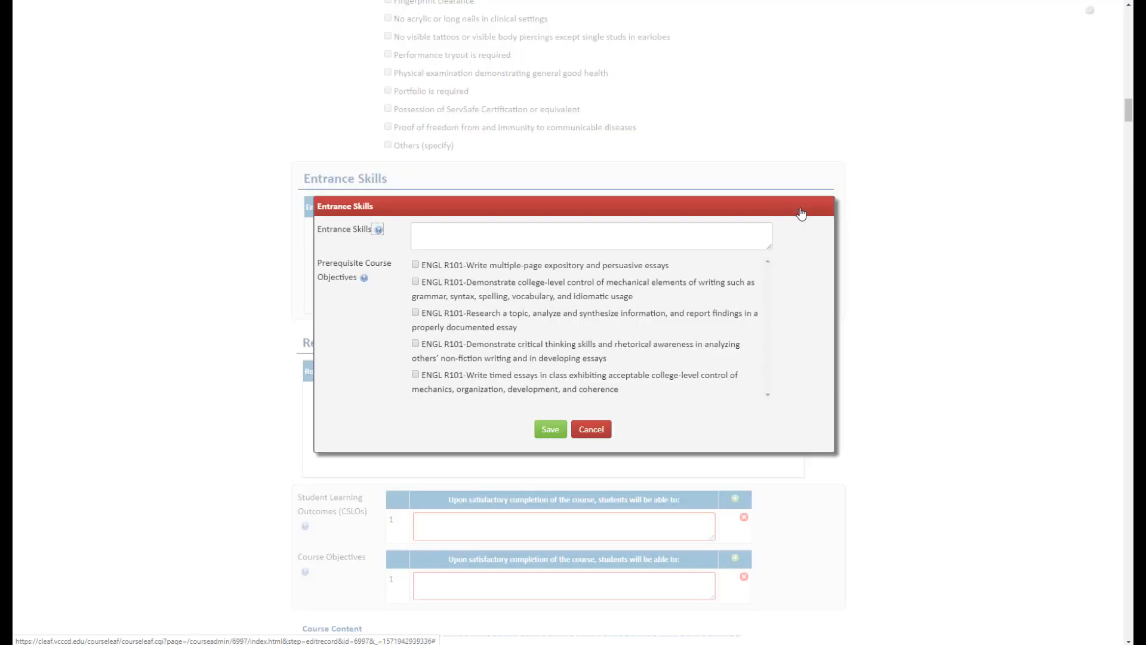
{"action": "left_click", "coordinate": [632, 234]}
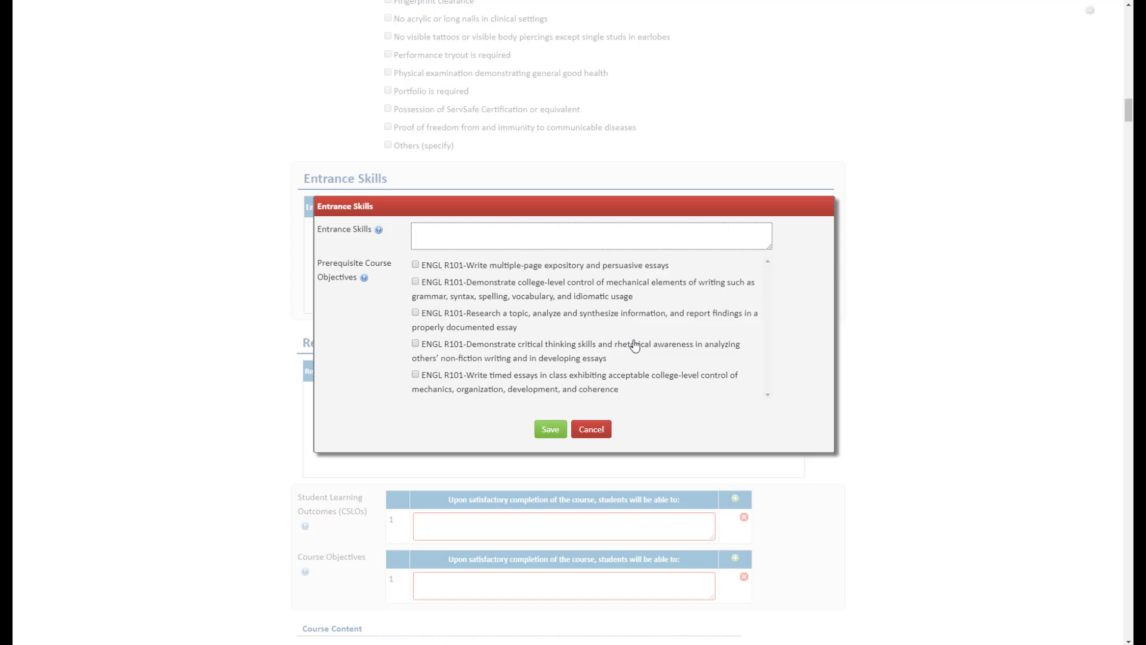
{"action": "left_click", "coordinate": [573, 234]}
{"action": "type", "text": "Write a research paper"}
{"action": "left_click", "coordinate": [416, 282]}
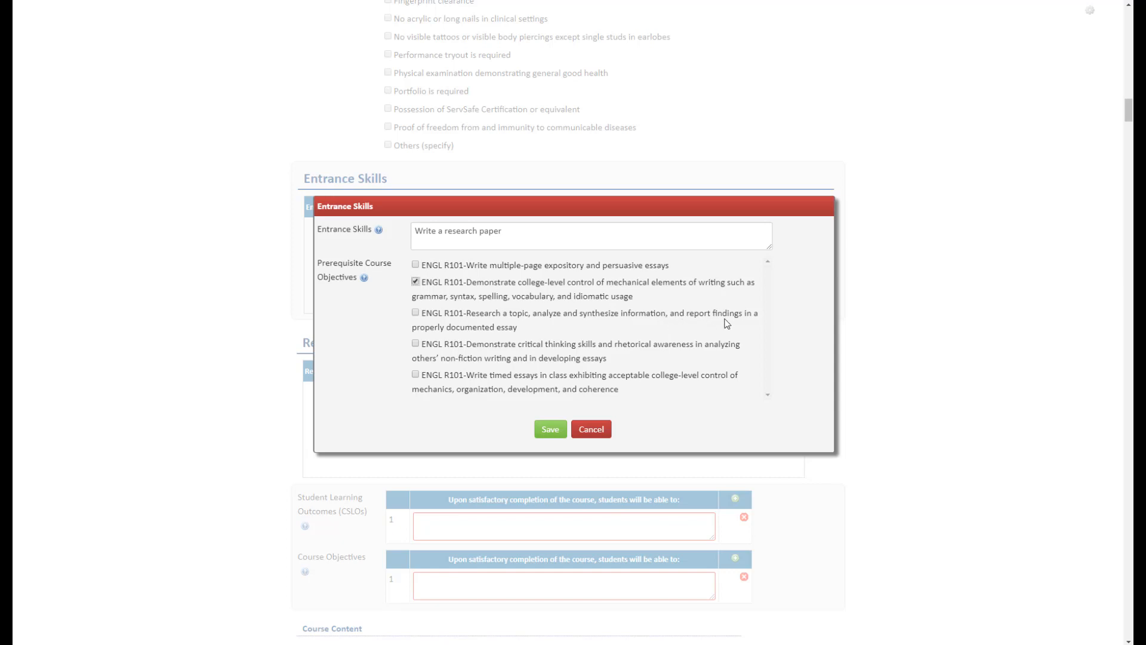
{"action": "left_click", "coordinate": [415, 313]}
{"action": "left_click", "coordinate": [550, 429]}
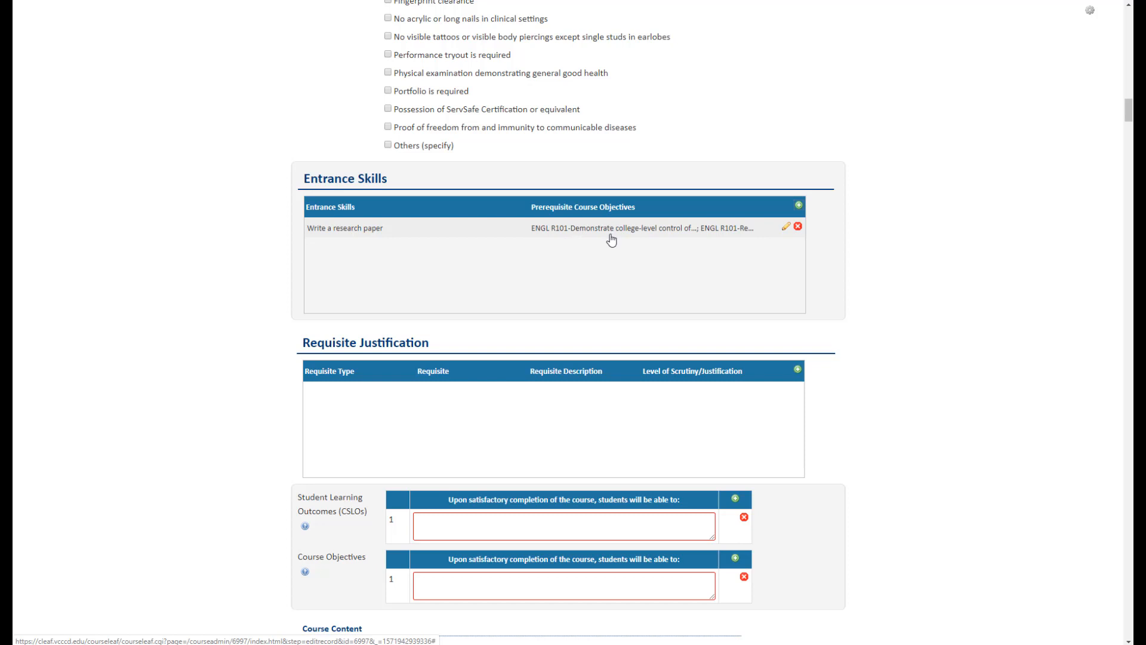
Step: Reopen the "Write a research paper" entrance skill to review its linked objectives, and close it without changes
{"action": "left_click", "coordinate": [784, 231]}
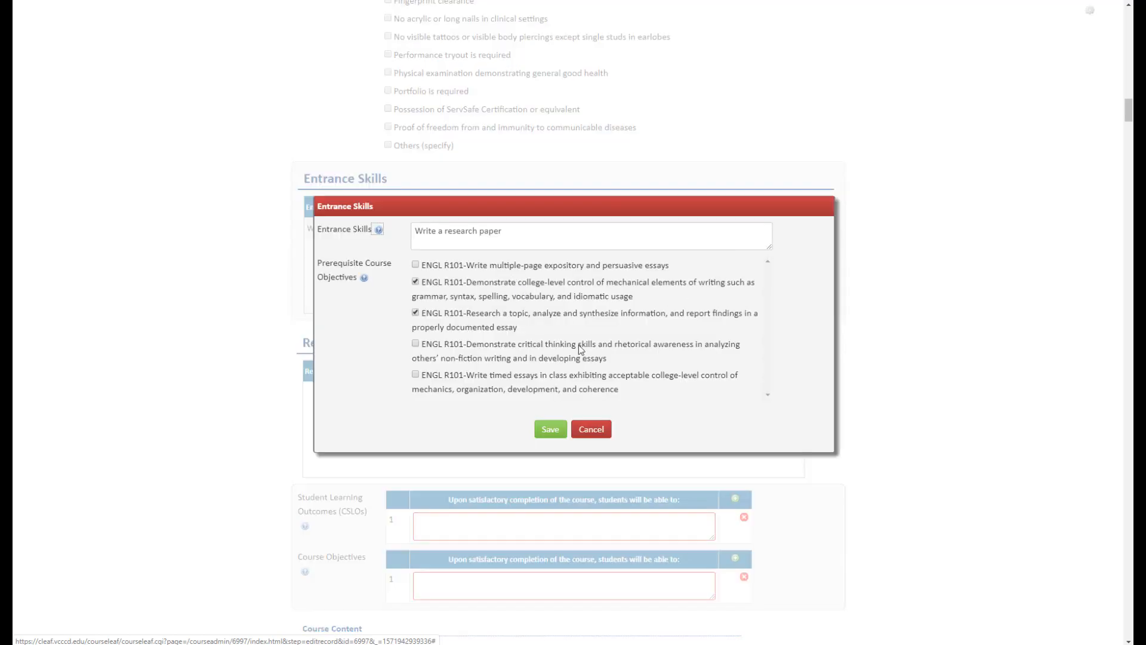
{"action": "left_click", "coordinate": [599, 430]}
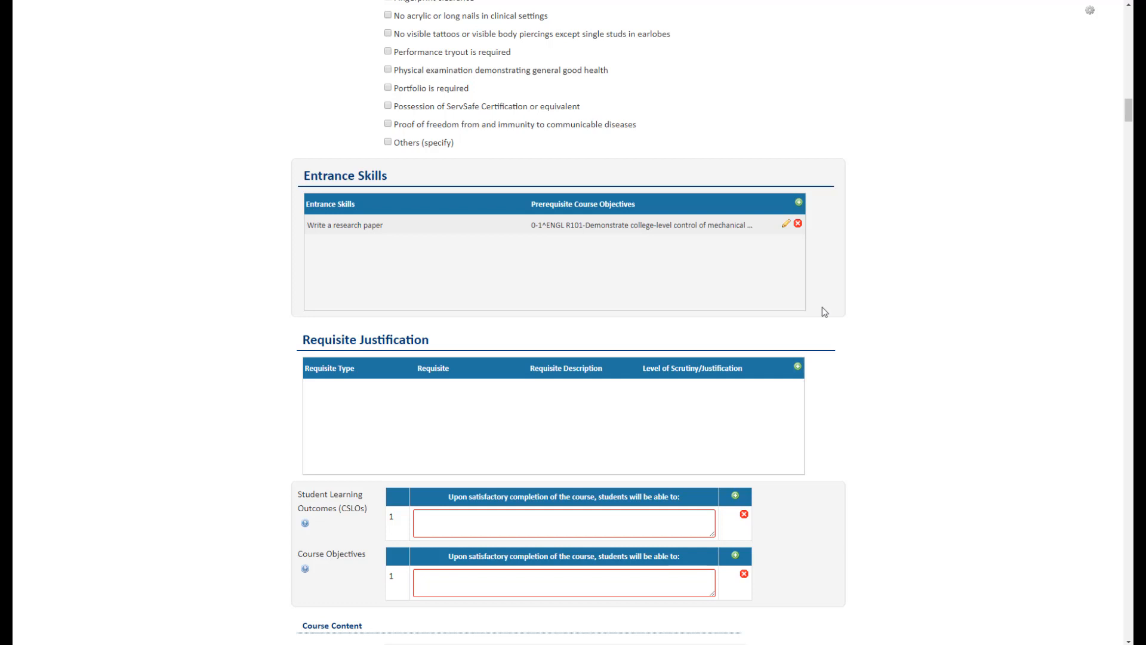
Step: Start a new requisite justification with the requisite type Prerequisite and the requisite ENGL R101
{"action": "left_click", "coordinate": [798, 368]}
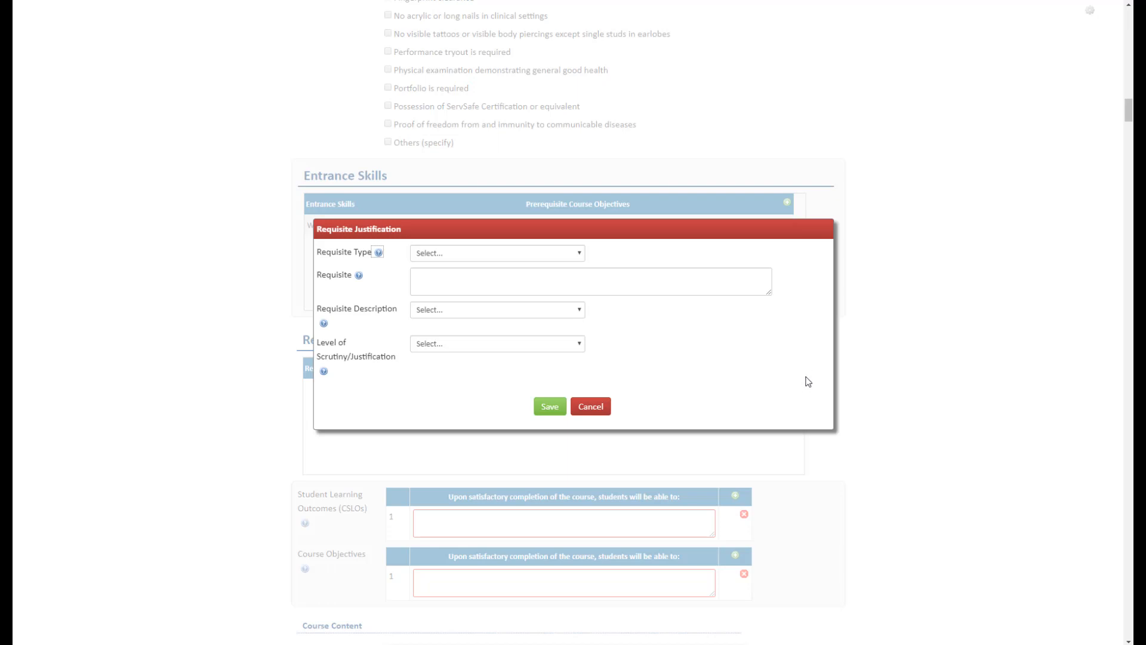
{"action": "left_click", "coordinate": [575, 264]}
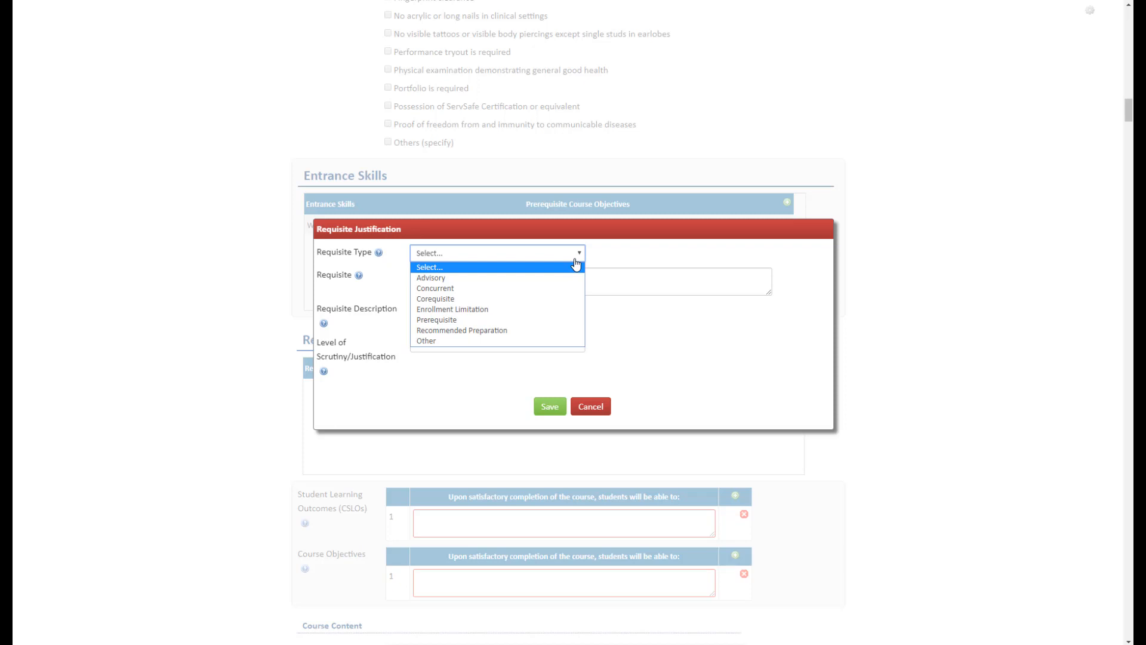
{"action": "left_click", "coordinate": [521, 320]}
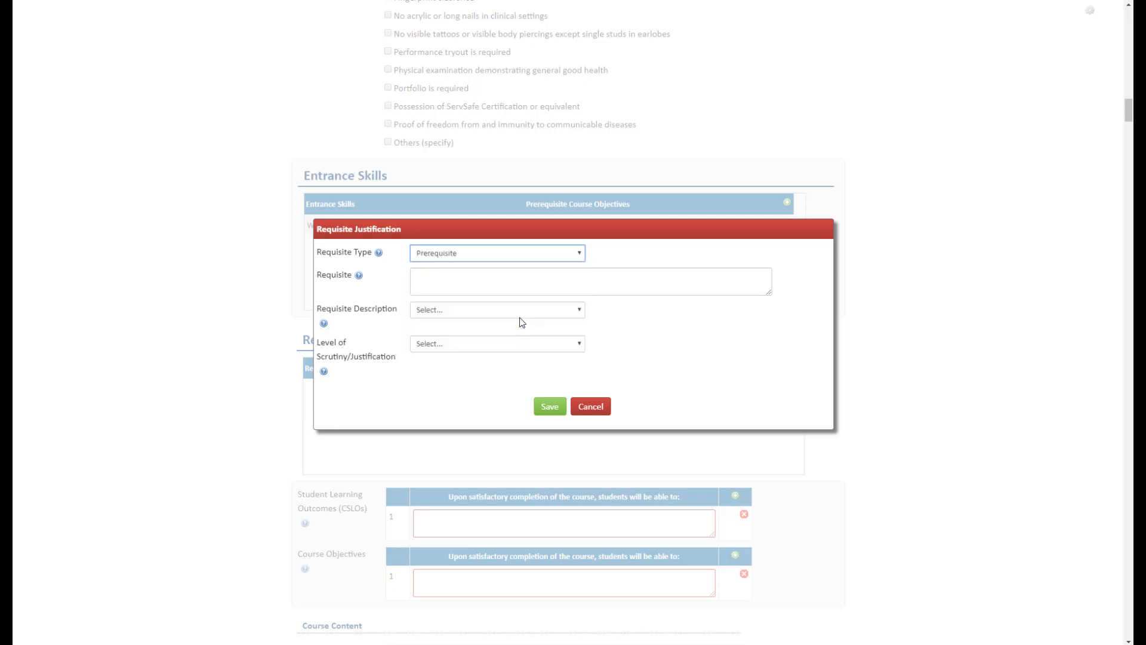
{"action": "left_click", "coordinate": [450, 284]}
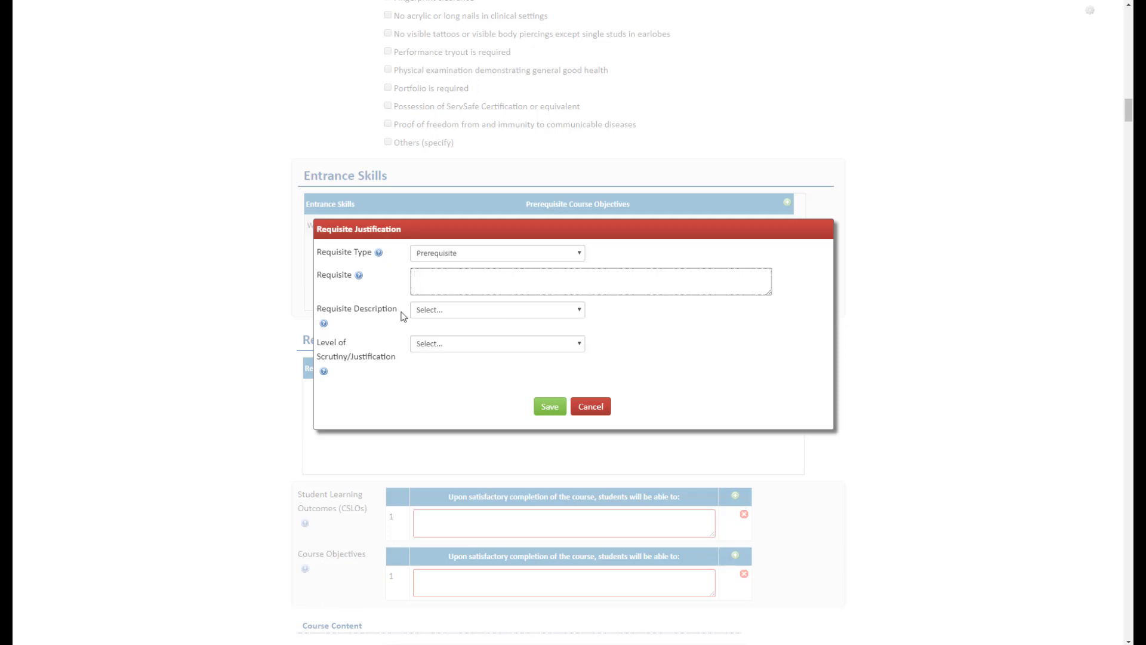
{"action": "type", "text": "ENGL R101"}
{"action": "left_click", "coordinate": [401, 313]}
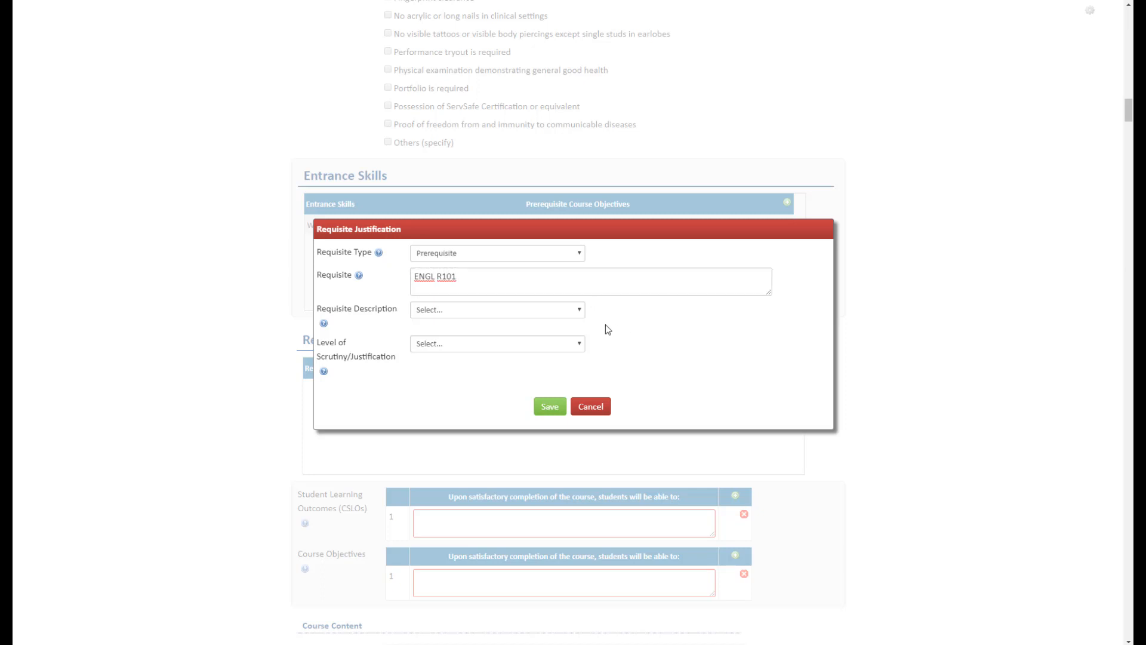
Step: Set the requisite description to Course in a sequence and the level of scrutiny to Required by 4 year institution, and save the justification
{"action": "left_click", "coordinate": [576, 317]}
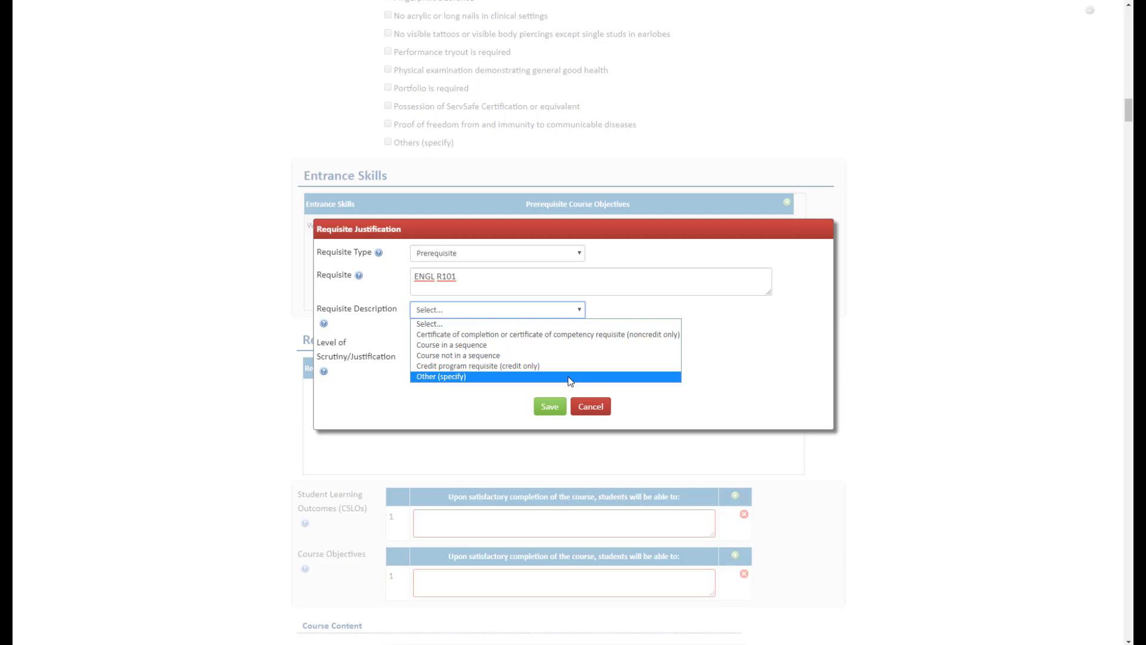
{"action": "left_click", "coordinate": [560, 346]}
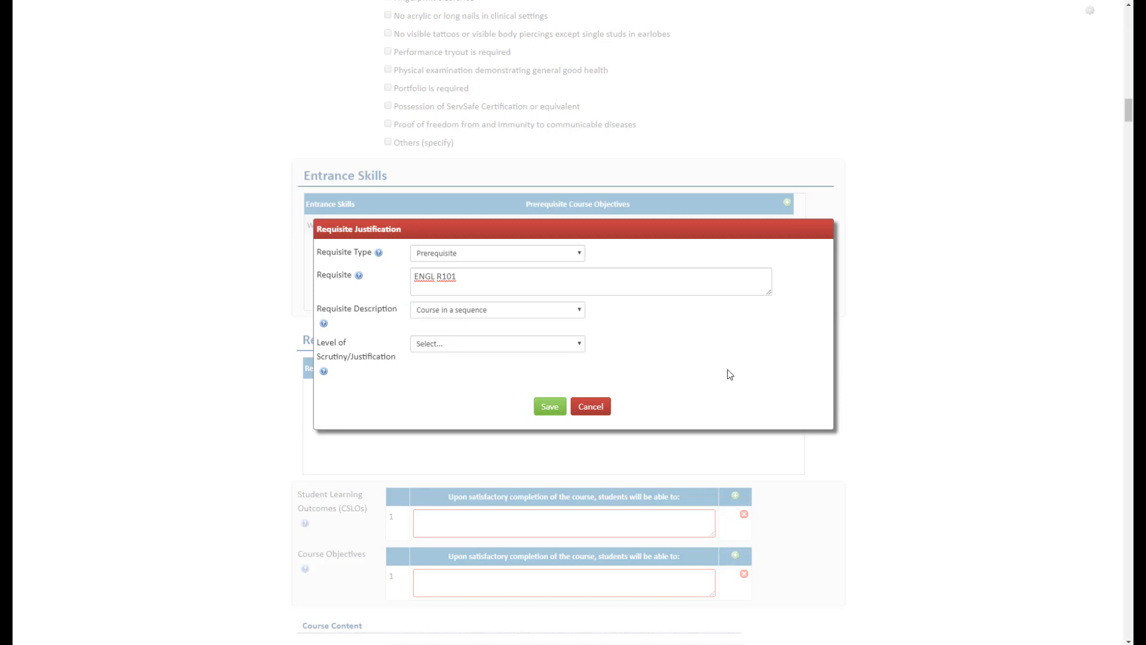
{"action": "left_click", "coordinate": [568, 353]}
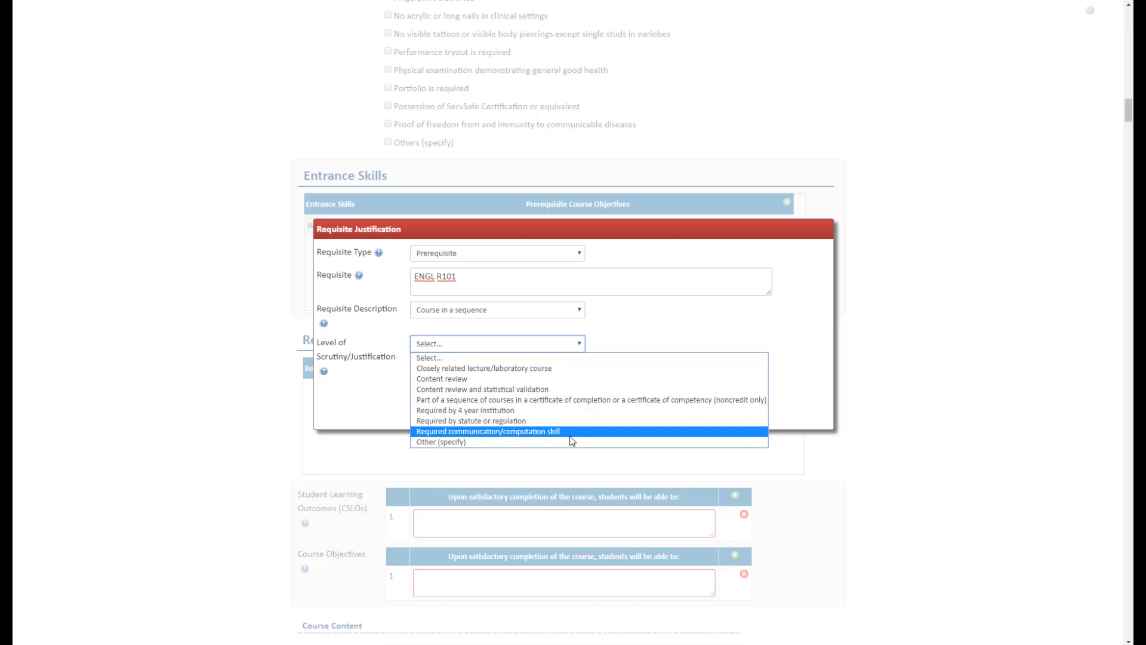
{"action": "left_click", "coordinate": [539, 415]}
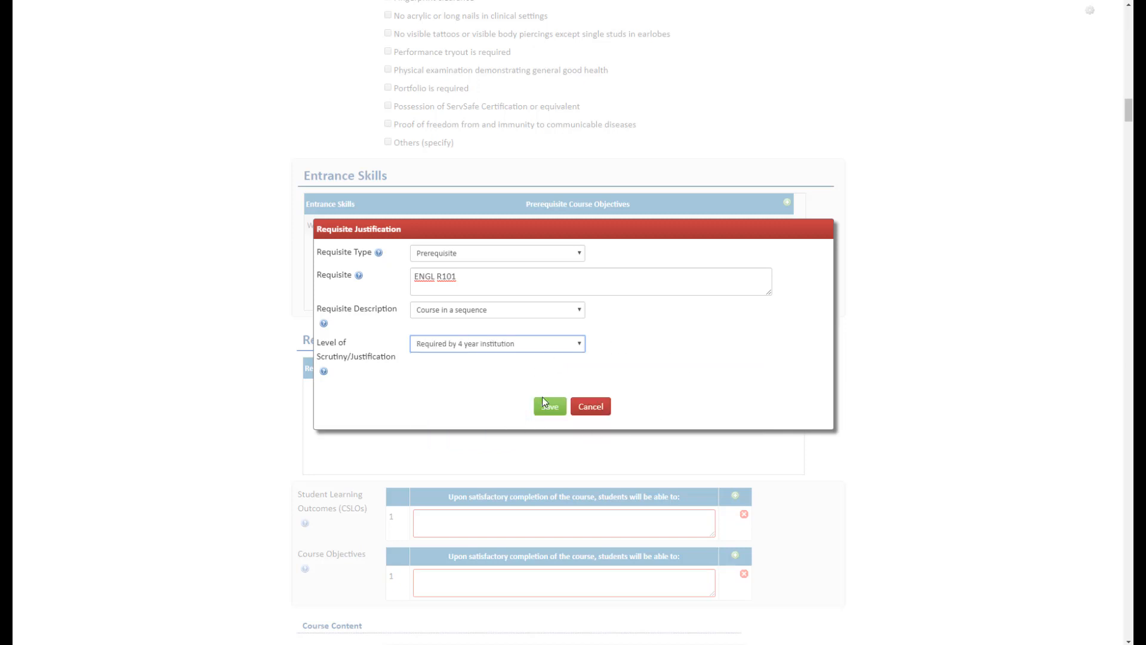
{"action": "left_click", "coordinate": [547, 408]}
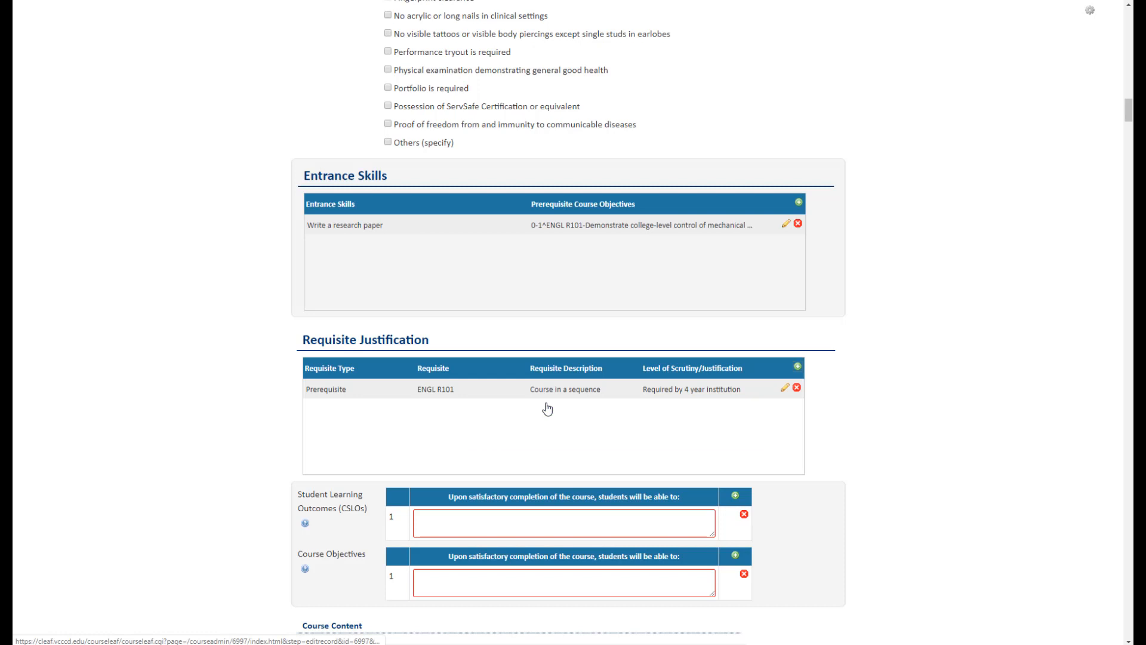